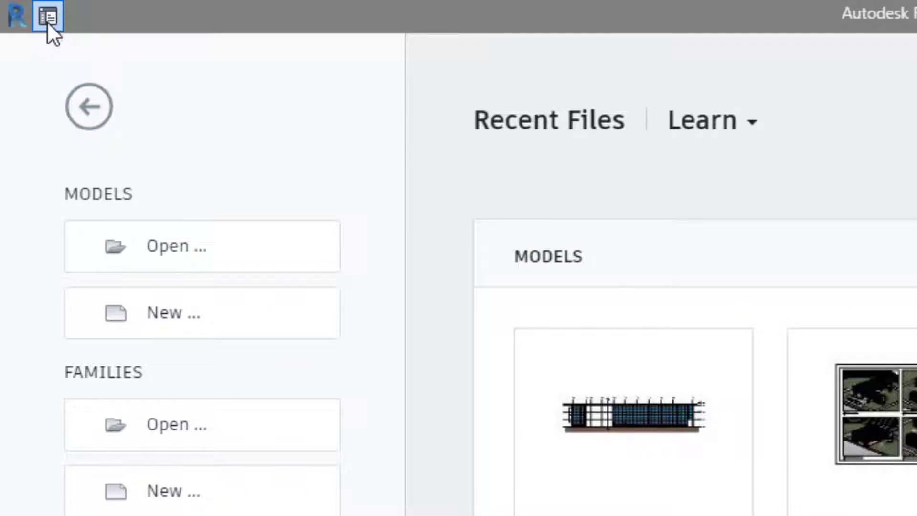
Leave the start screen and show the File Locations page of the Options dialog
{"action": "left_click", "coordinate": [47, 21]}
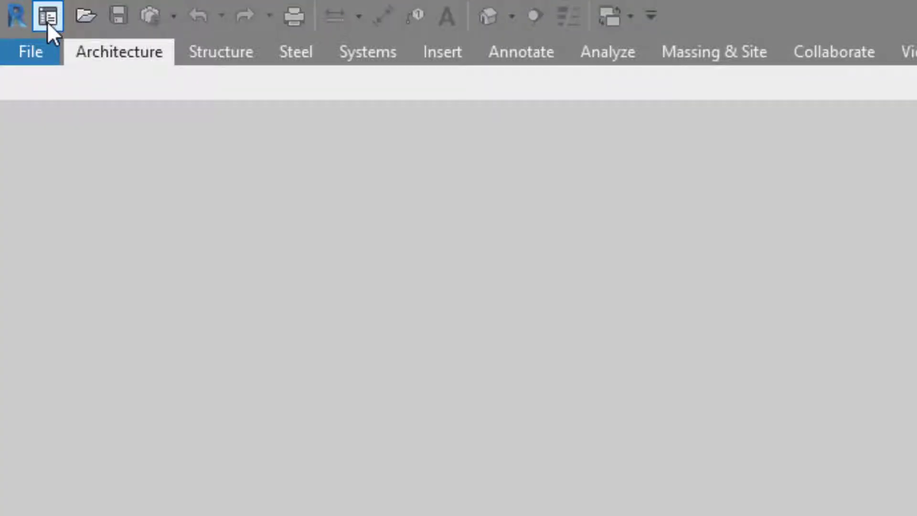
{"action": "left_click", "coordinate": [28, 53]}
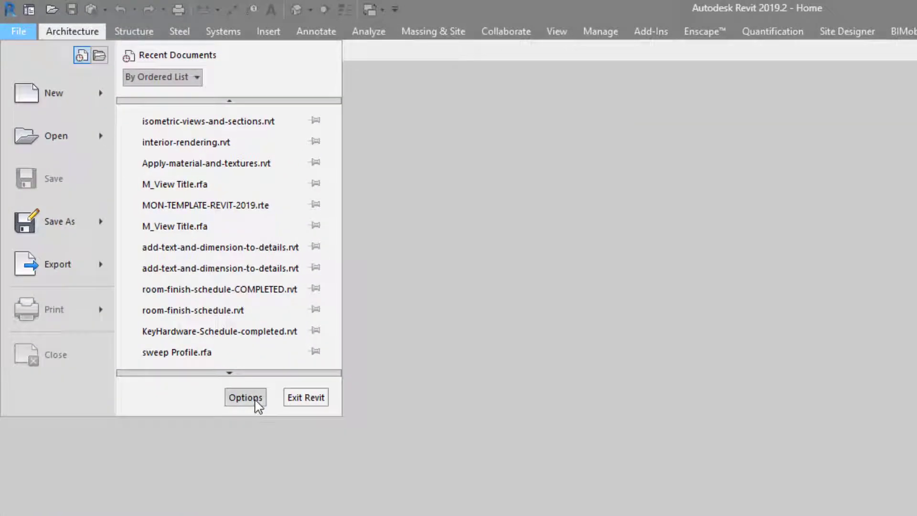
{"action": "left_click", "coordinate": [251, 401]}
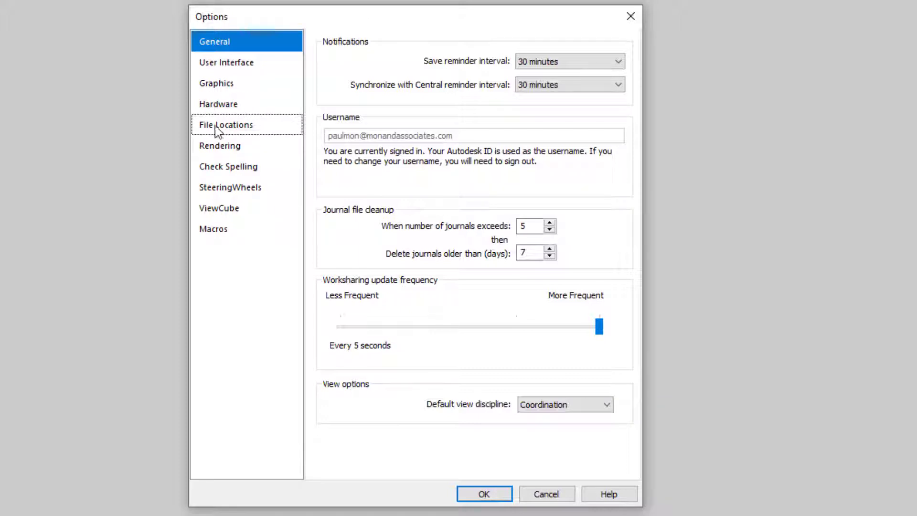
{"action": "left_click", "coordinate": [232, 128]}
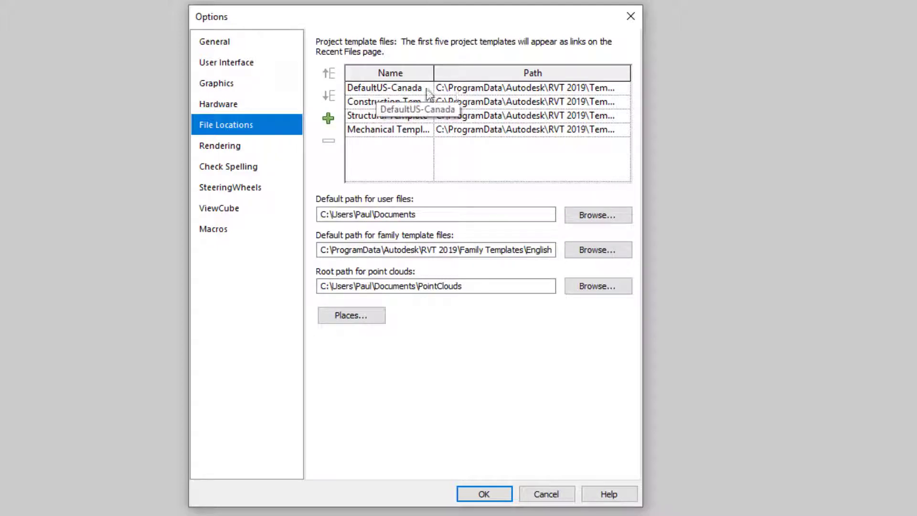
Browse from the DefaultUS-Canada template path and duplicate DefaultUS-Canada.rte in the Canada folder
{"action": "left_click", "coordinate": [620, 91]}
{"action": "left_click", "coordinate": [620, 90]}
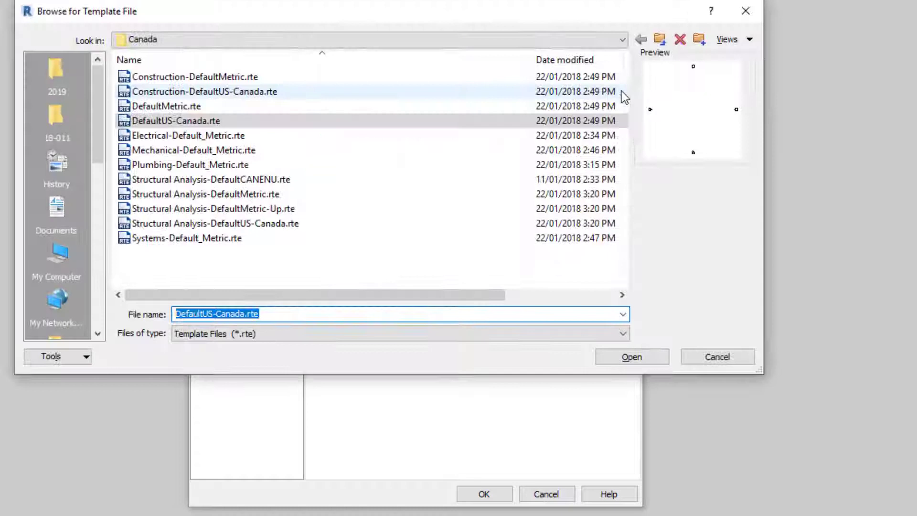
{"action": "left_click_drag", "start_coordinate": [316, 18], "coordinate": [351, 20]}
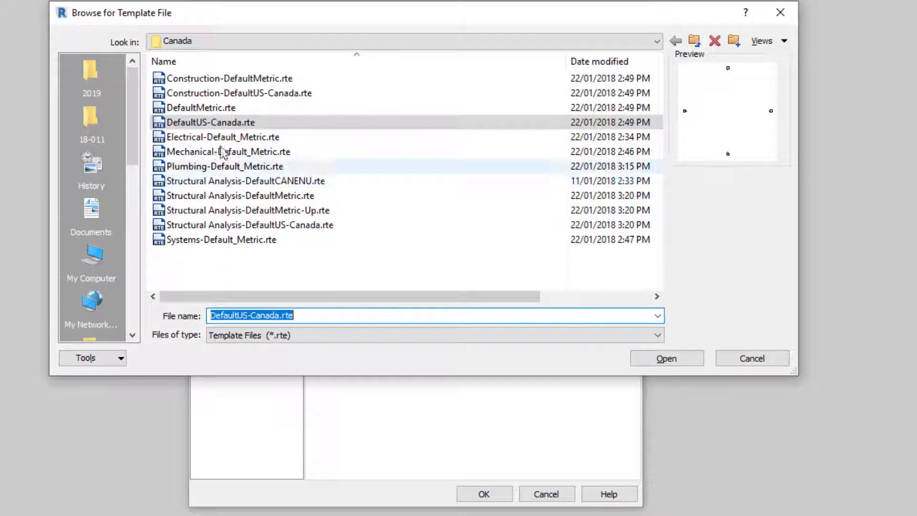
{"action": "right_click", "coordinate": [233, 123]}
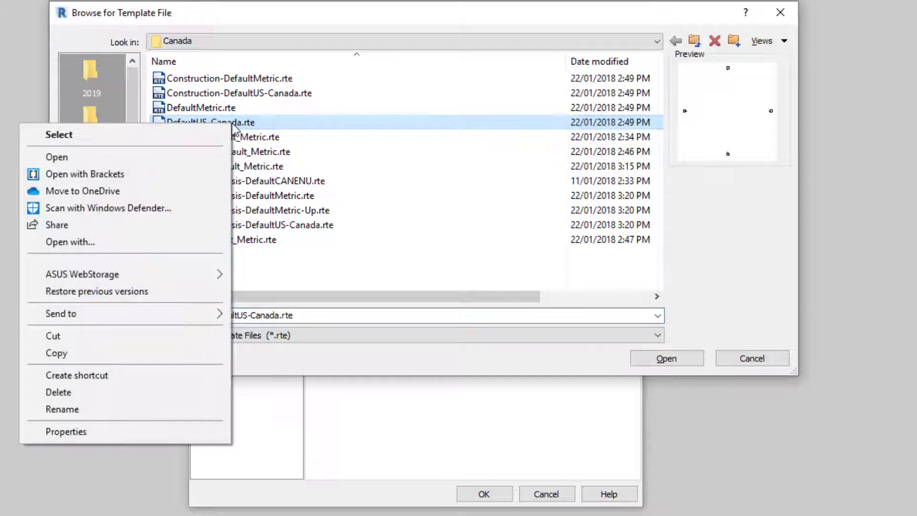
{"action": "left_click", "coordinate": [76, 354]}
{"action": "right_click", "coordinate": [246, 260]}
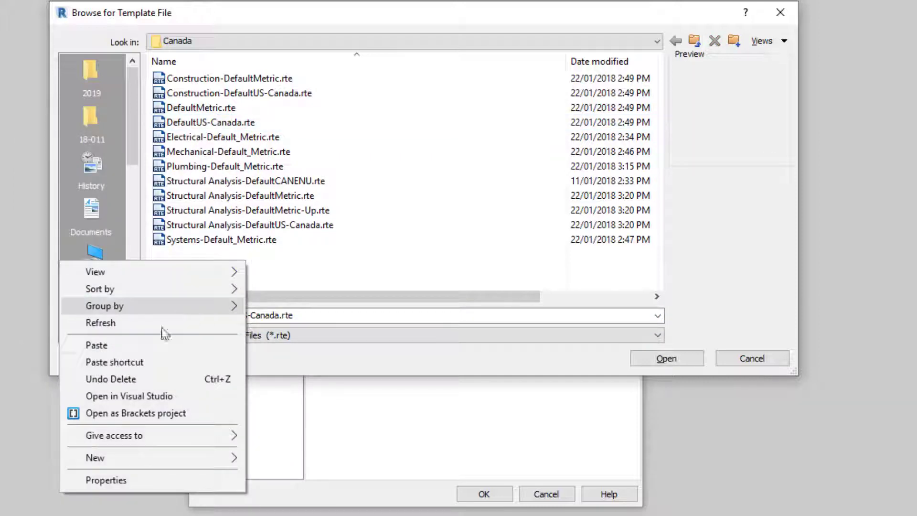
{"action": "left_click", "coordinate": [132, 347]}
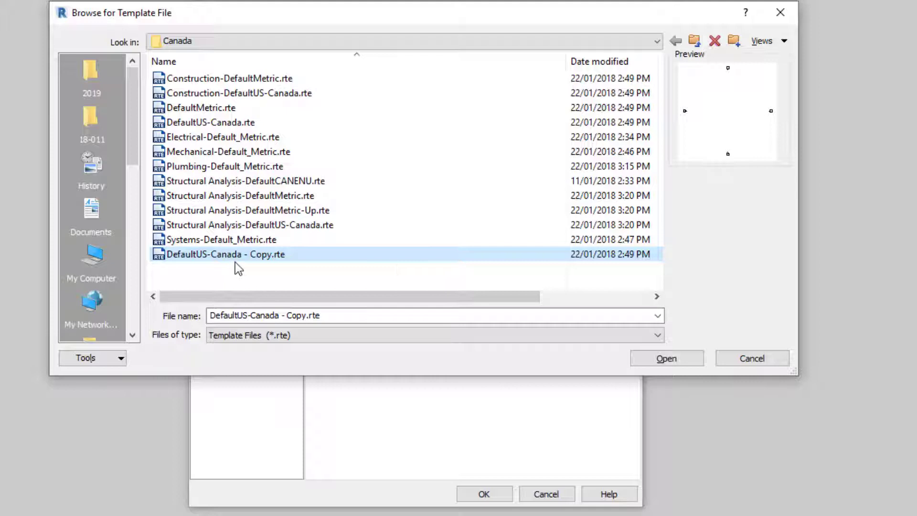
Rename 'DefaultUS-Canada - Copy.rte' to '2019-Architecural-Metric.rte'
{"action": "left_click", "coordinate": [248, 256]}
{"action": "right_click", "coordinate": [247, 256]}
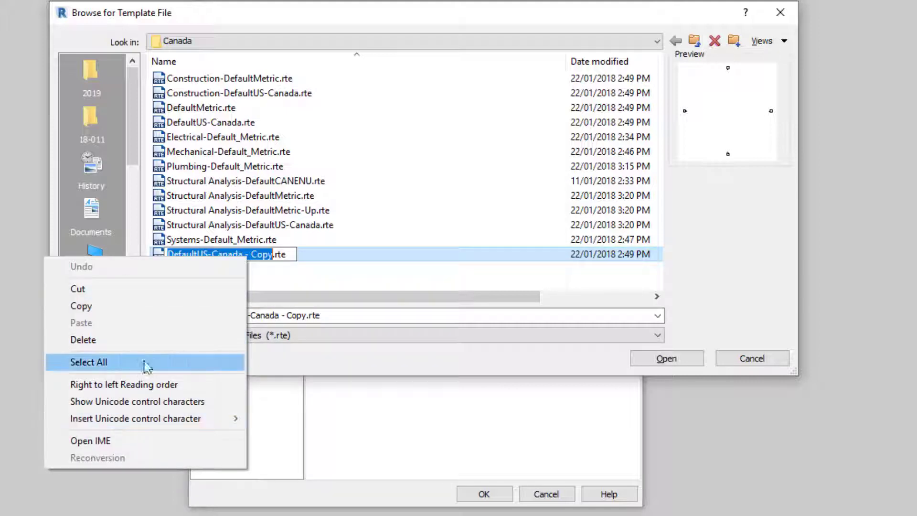
{"action": "left_click", "coordinate": [267, 253]}
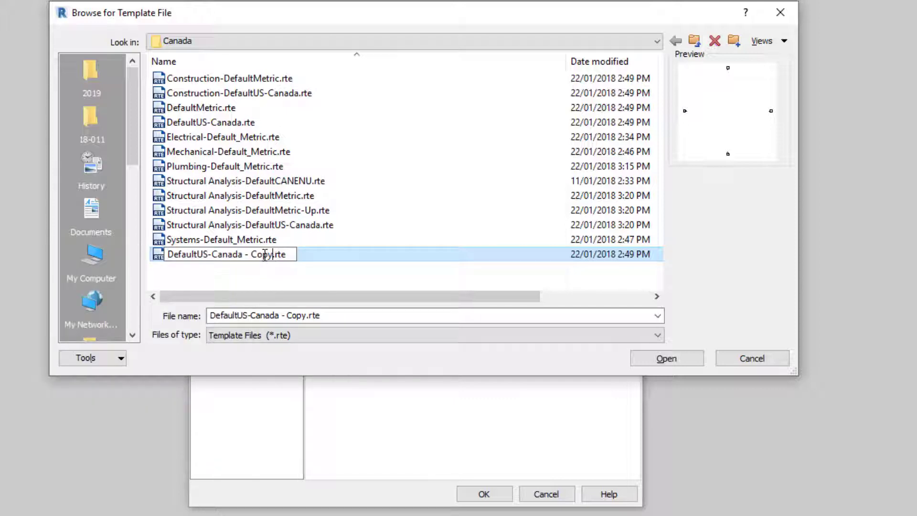
{"action": "left_click_drag", "start_coordinate": [265, 254], "coordinate": [162, 255]}
{"action": "type", "text": "2019-"}
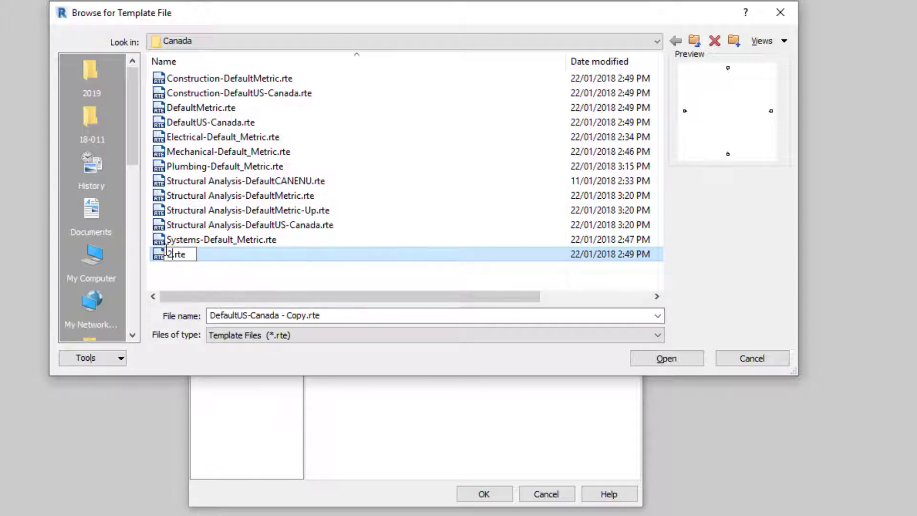
{"action": "type", "text": "Art"}
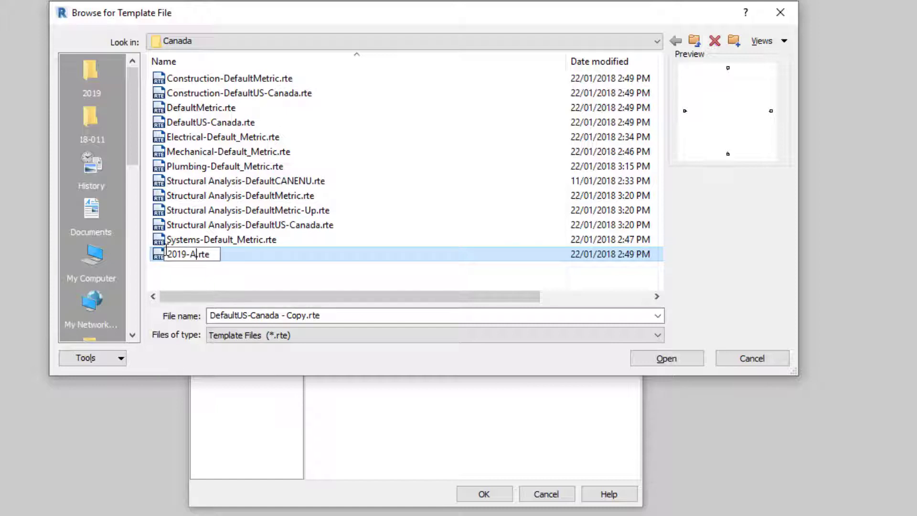
{"action": "key", "text": "BackSpace"}
{"action": "type", "text": "chitecural"}
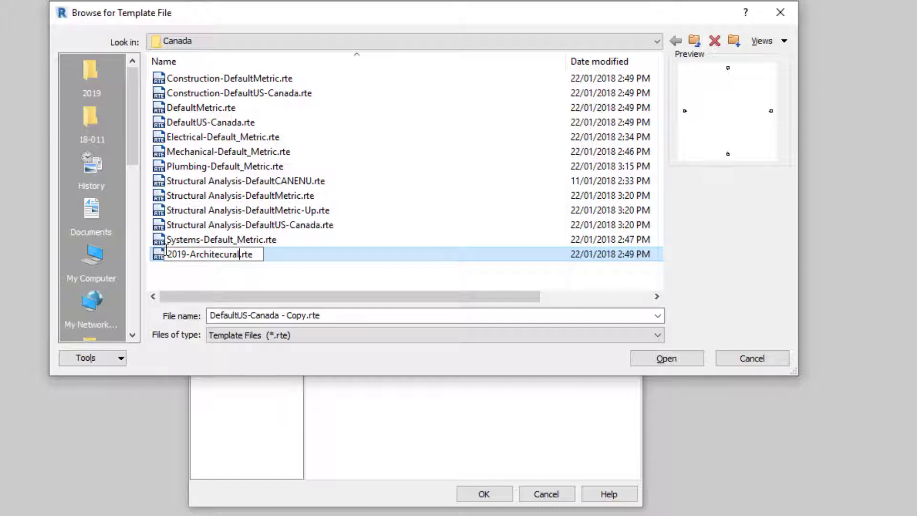
{"action": "type", "text": "-Metric"}
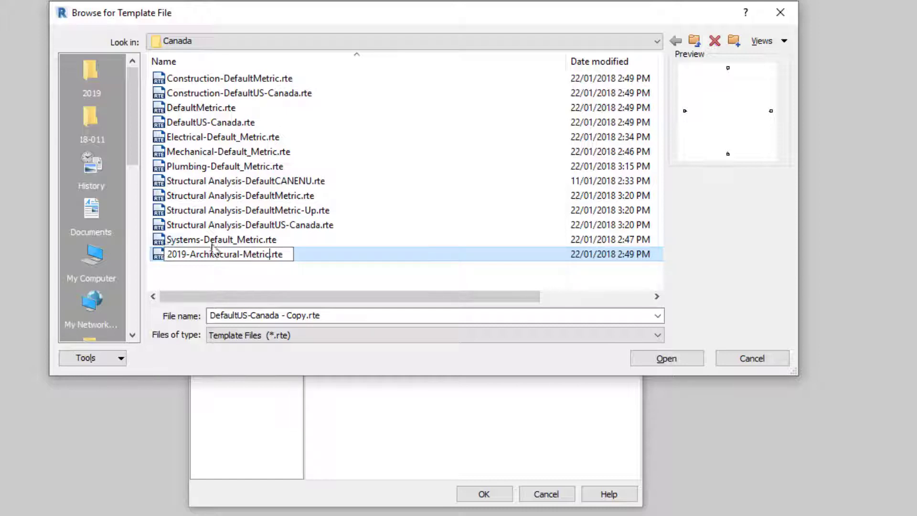
{"action": "left_click", "coordinate": [314, 254]}
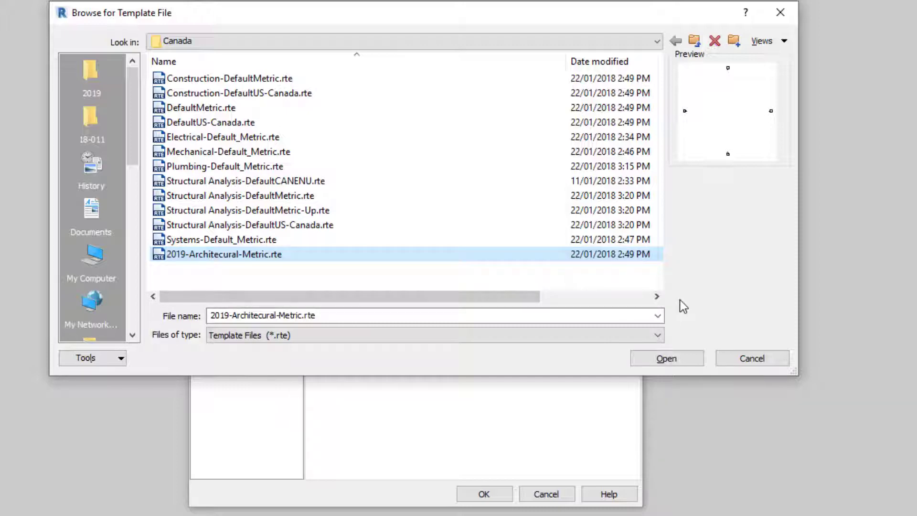
Add 2019-Architecural-Metric.rte as a new entry in the project template list
{"action": "left_click", "coordinate": [764, 358]}
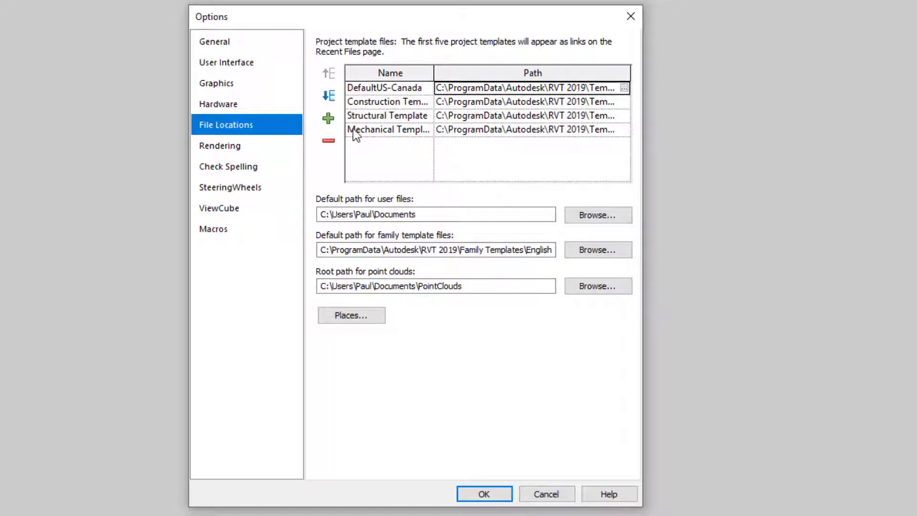
{"action": "left_click", "coordinate": [329, 119]}
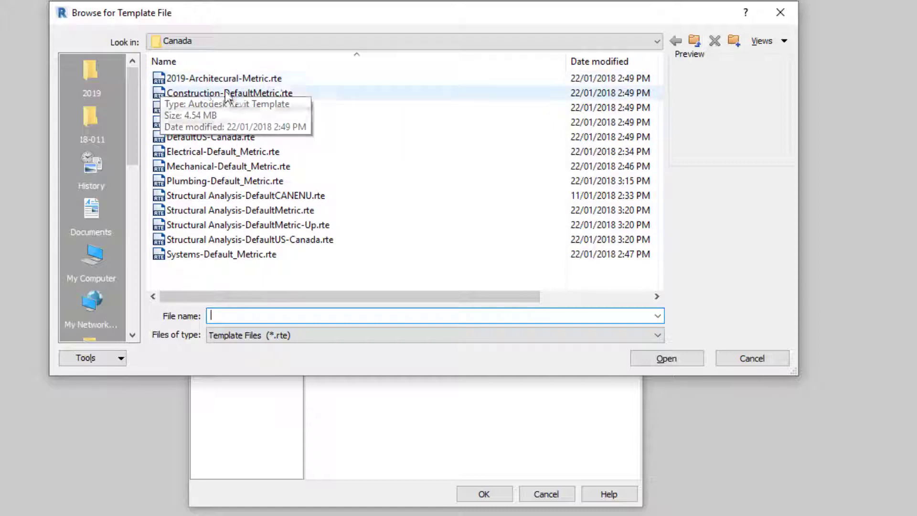
{"action": "left_click", "coordinate": [180, 81]}
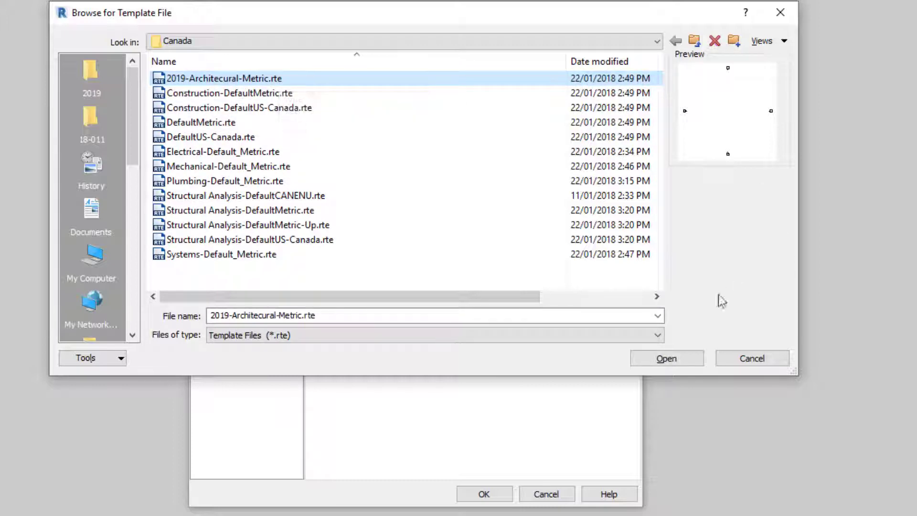
{"action": "left_click", "coordinate": [682, 362]}
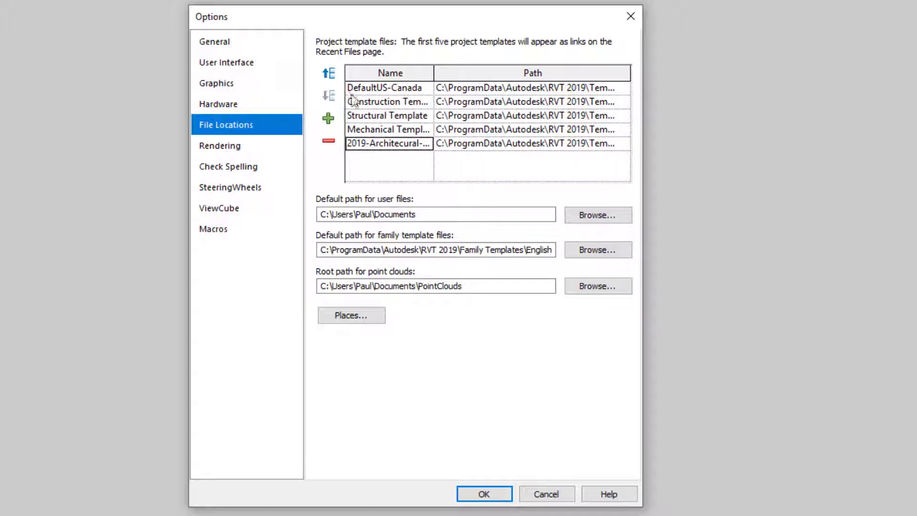
Move 2019-Architecural-Metric up four places to the top of the template list
{"action": "left_click", "coordinate": [333, 81]}
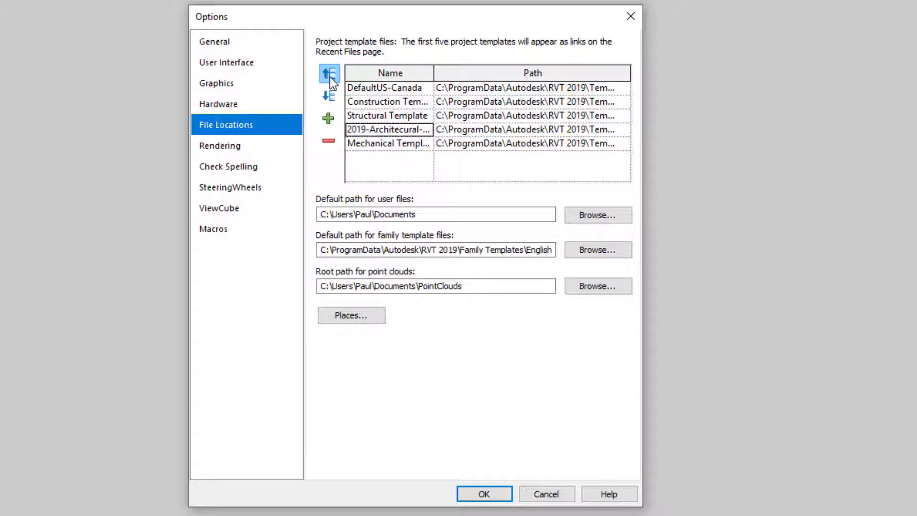
{"action": "left_click", "coordinate": [333, 81]}
{"action": "left_click", "coordinate": [333, 81]}
{"action": "left_click", "coordinate": [332, 81]}
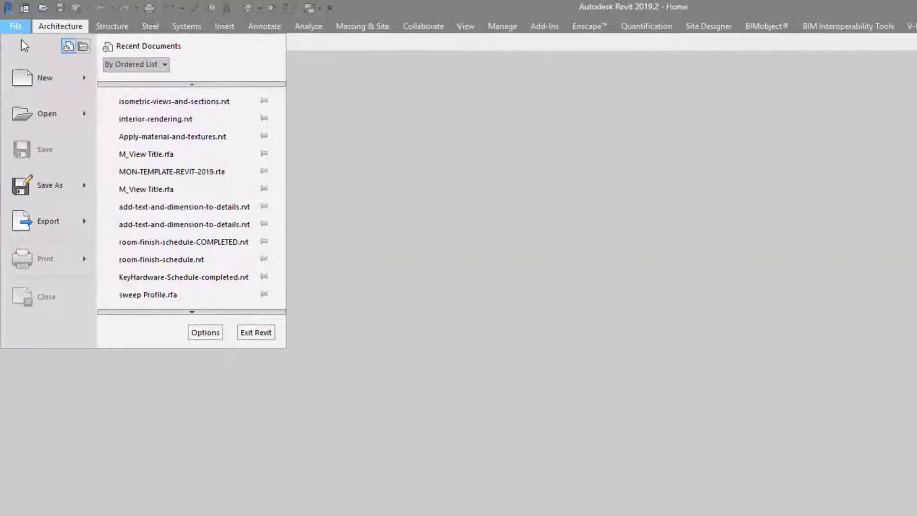
Confirm the New Project template list offers 2019-Architecural-Metric first, then cancel back to Home
{"action": "mouse_move", "coordinate": [84, 84]}
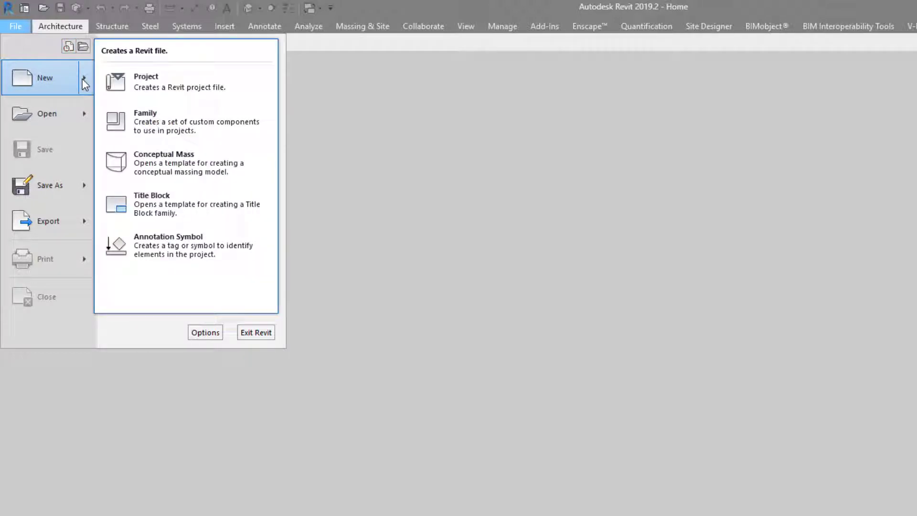
{"action": "left_click", "coordinate": [144, 85]}
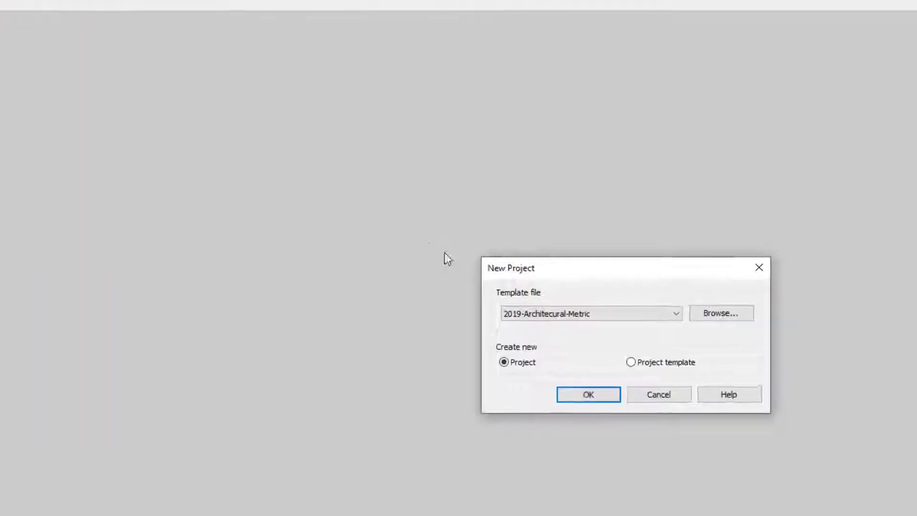
{"action": "left_click", "coordinate": [673, 315]}
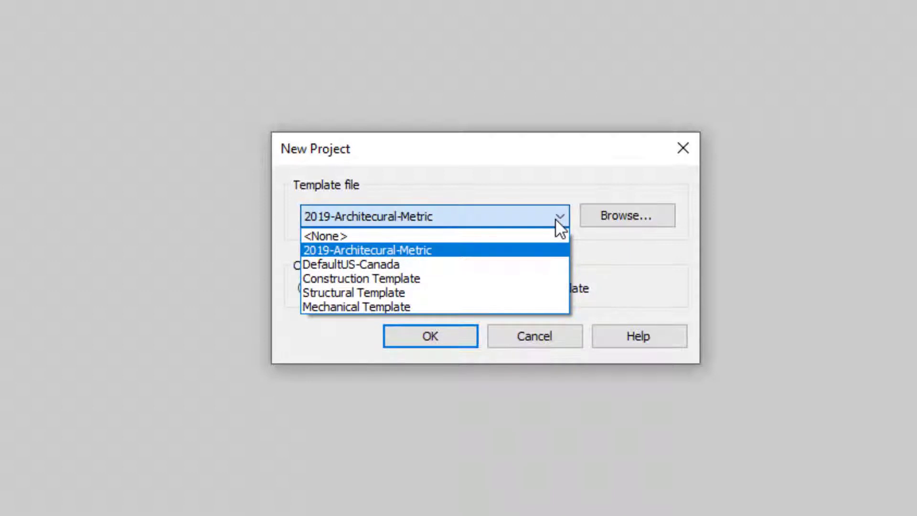
{"action": "left_click", "coordinate": [535, 214]}
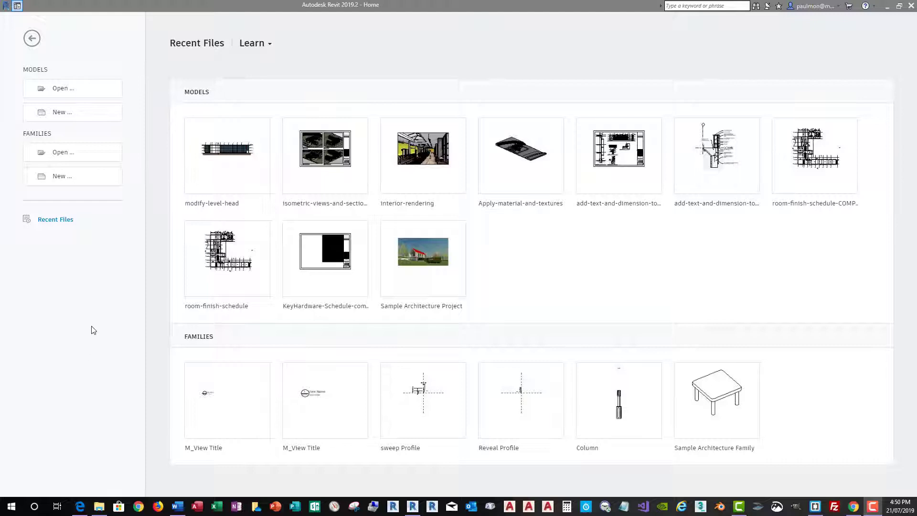
In the Open dialog, navigate to the Canada templates folder and select 2019-Architecural-Metric.rte
{"action": "left_click", "coordinate": [61, 92]}
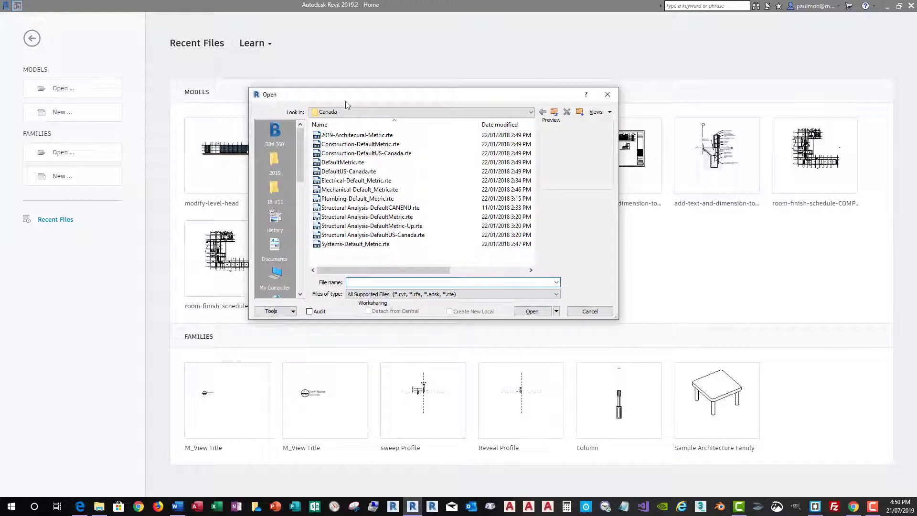
{"action": "left_click", "coordinate": [531, 116]}
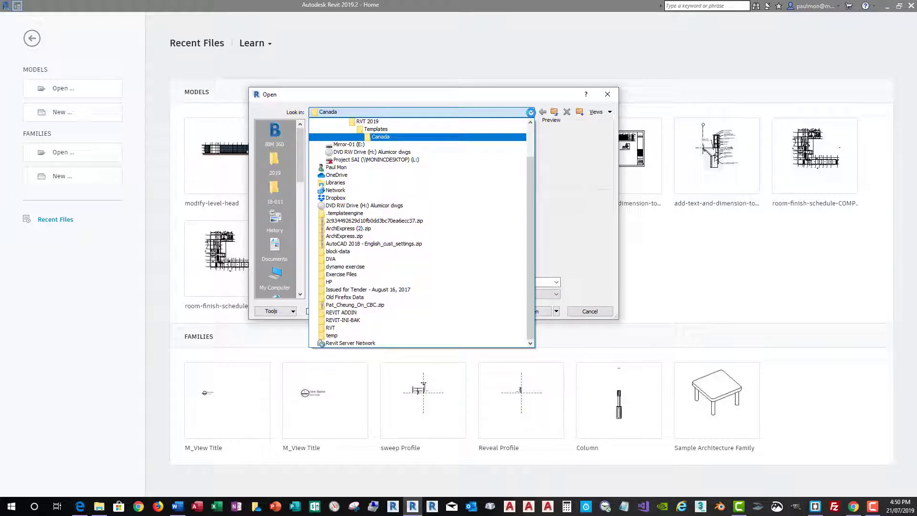
{"action": "left_click_drag", "start_coordinate": [529, 178], "coordinate": [531, 160]}
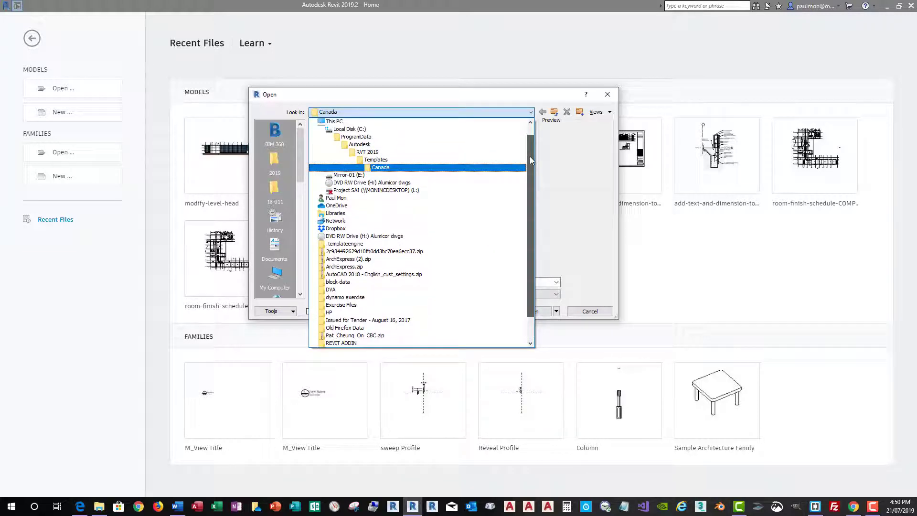
{"action": "left_click", "coordinate": [391, 168]}
{"action": "left_click", "coordinate": [385, 171]}
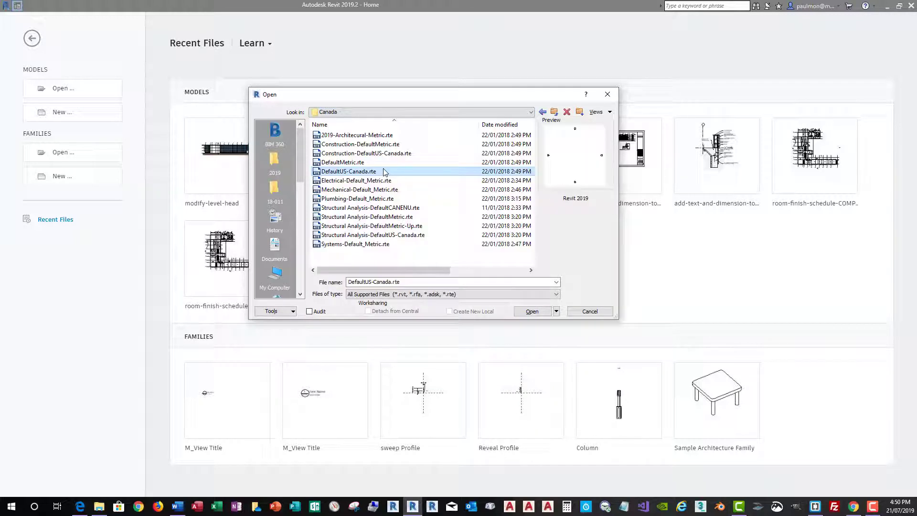
{"action": "left_click", "coordinate": [342, 137]}
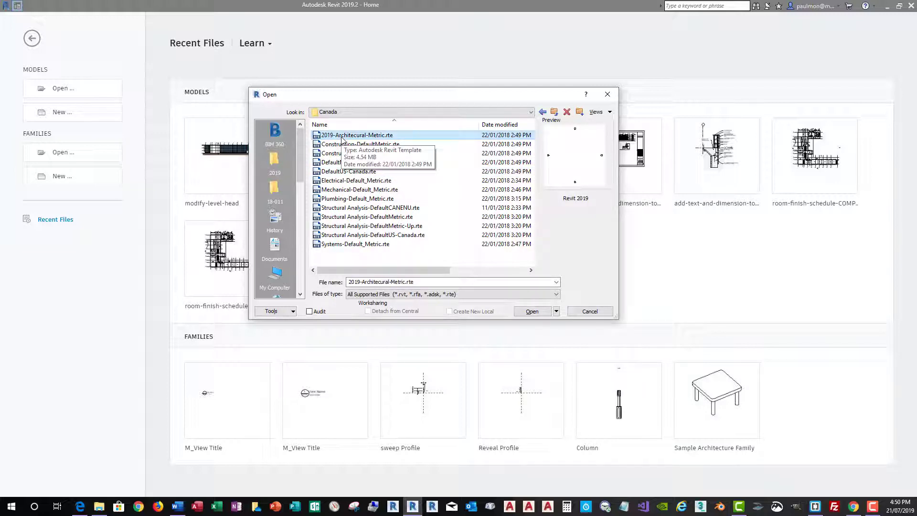
Open the 2019-Architecural-Metric.rte template
{"action": "left_click", "coordinate": [534, 311]}
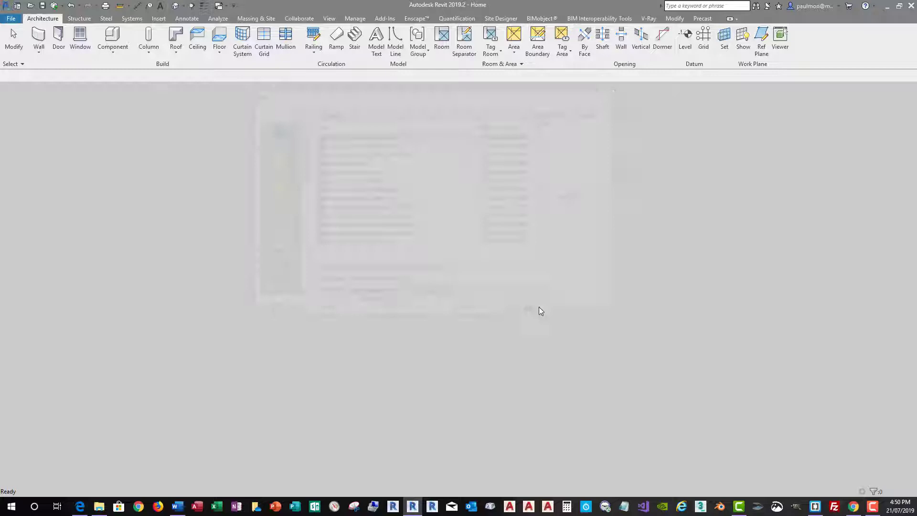